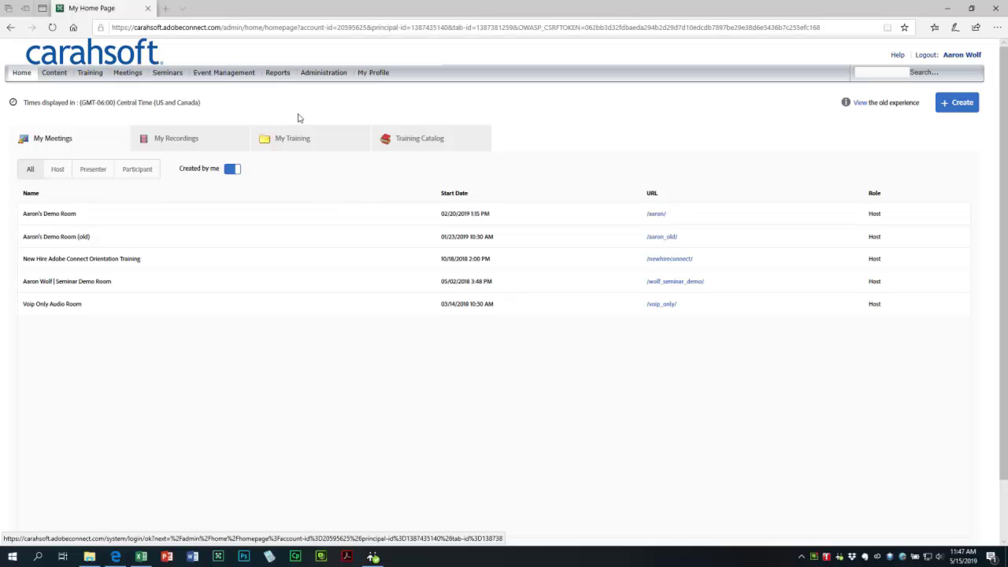
- In Administration, highlight the 'Meeting Hosts: 1583 / Unlimited' quota line on the Account Summary
left_click(321, 77)
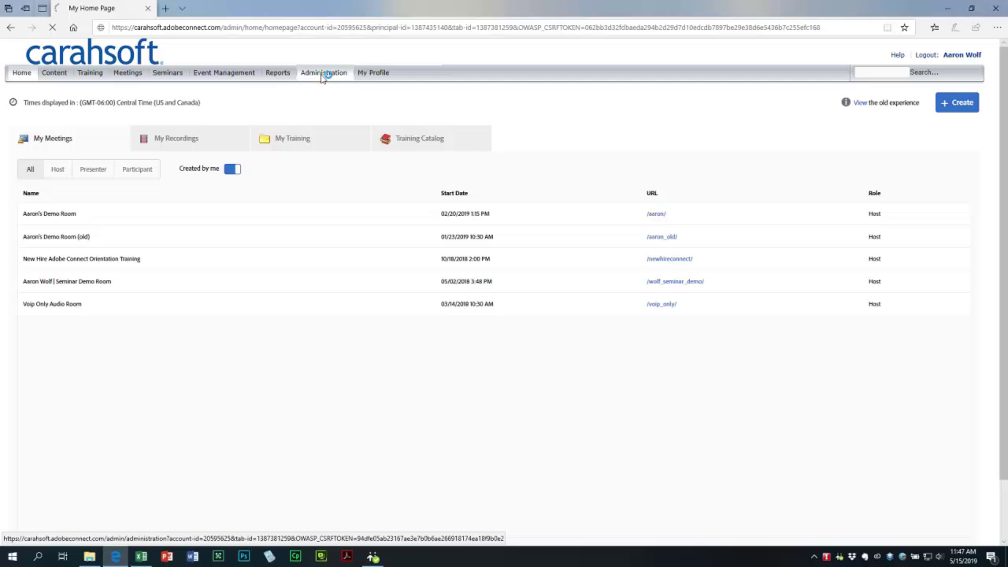
scroll(342, 287, "down", 2)
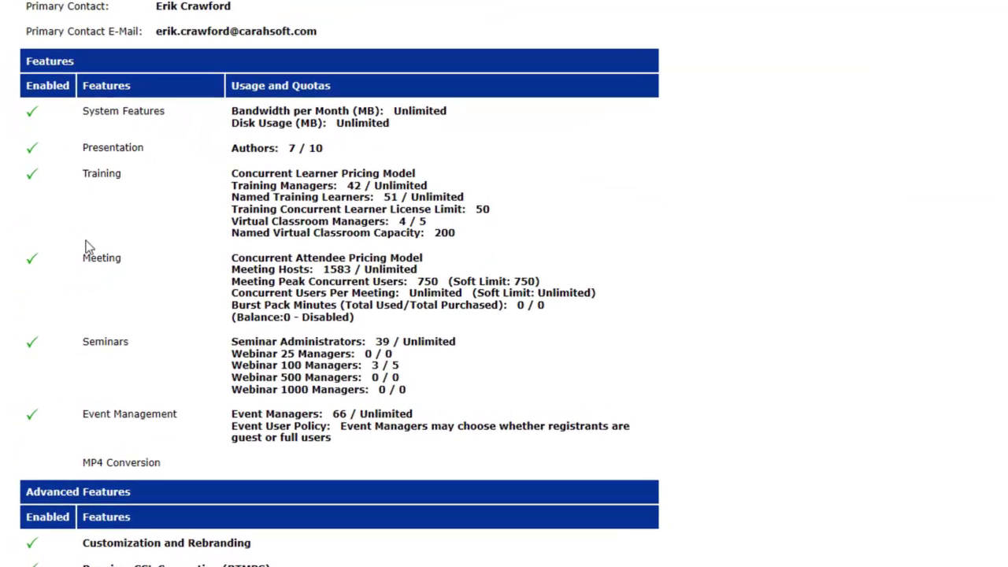
left_click_drag(229, 276, 429, 272)
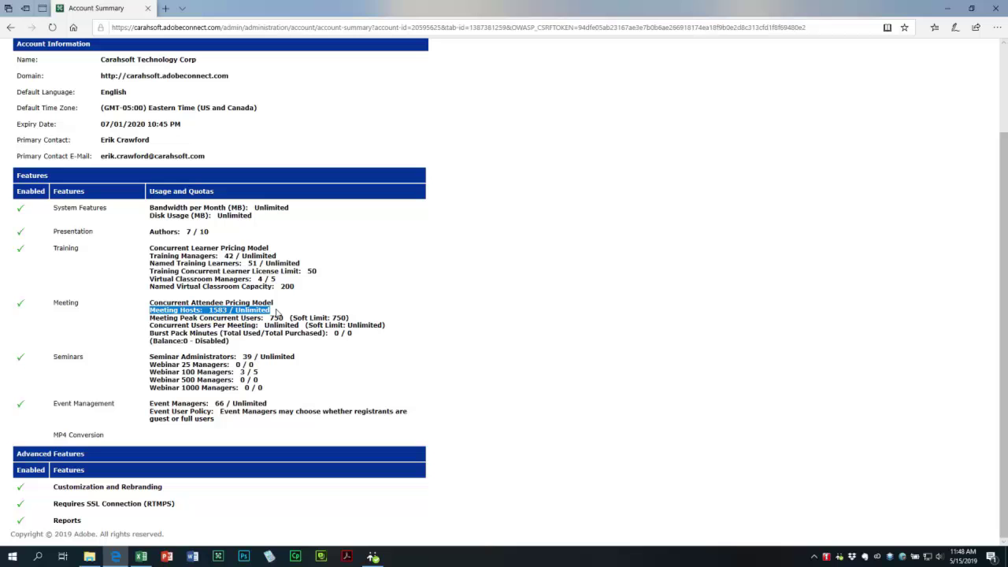
scroll(276, 313, "up", 2)
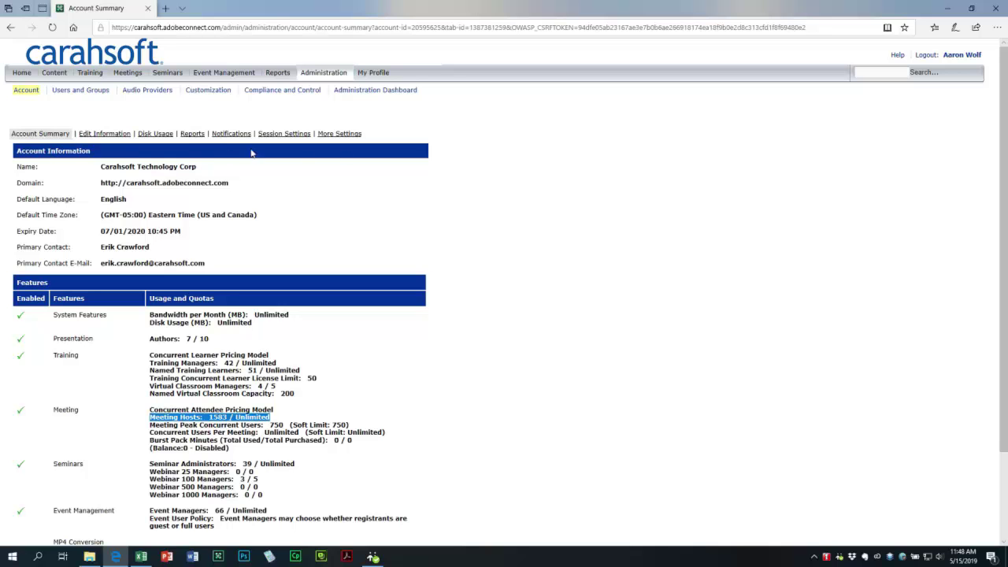
- Set the downloadable report filters to the Meeting Hosts user group and save them
left_click(193, 134)
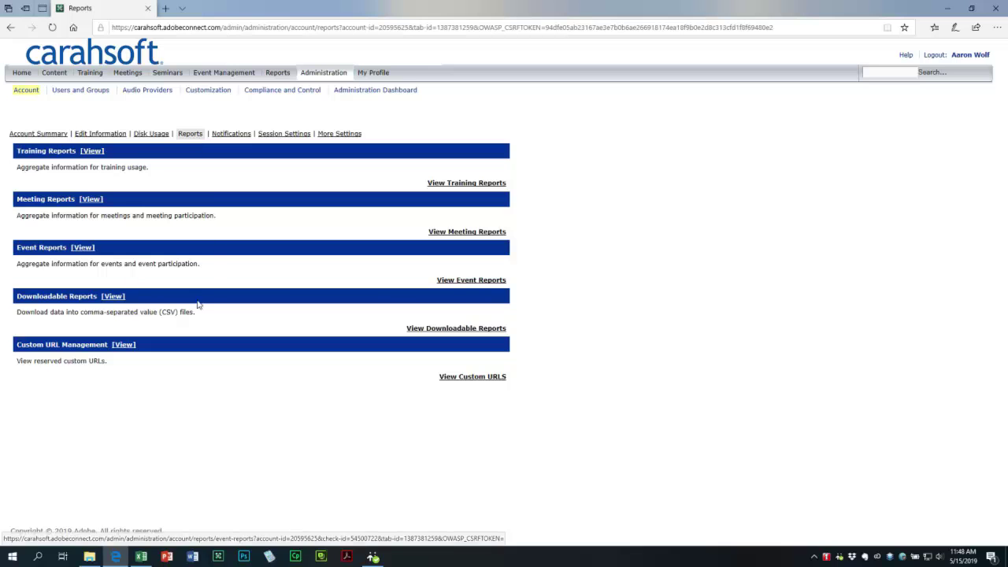
left_click(447, 331)
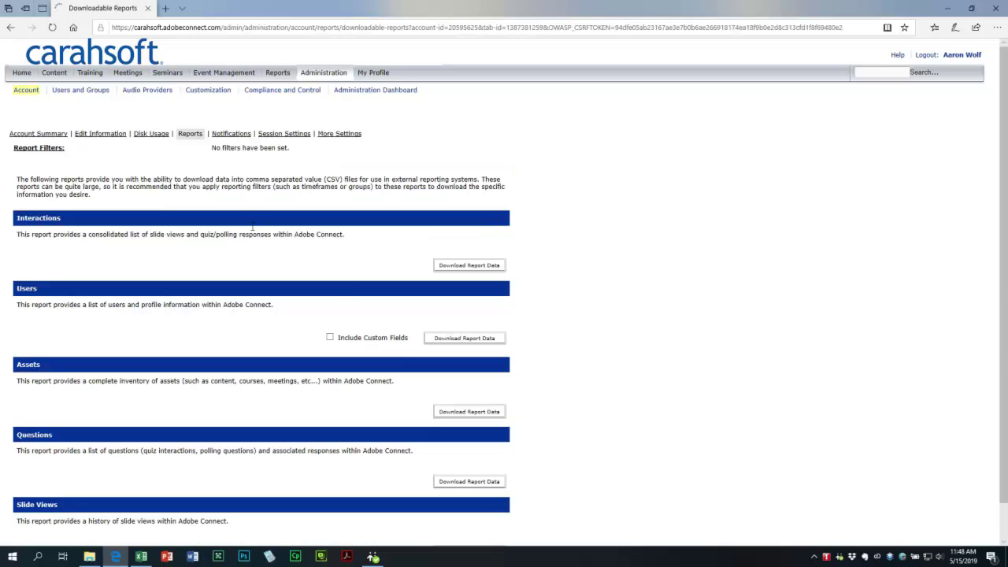
left_click(43, 152)
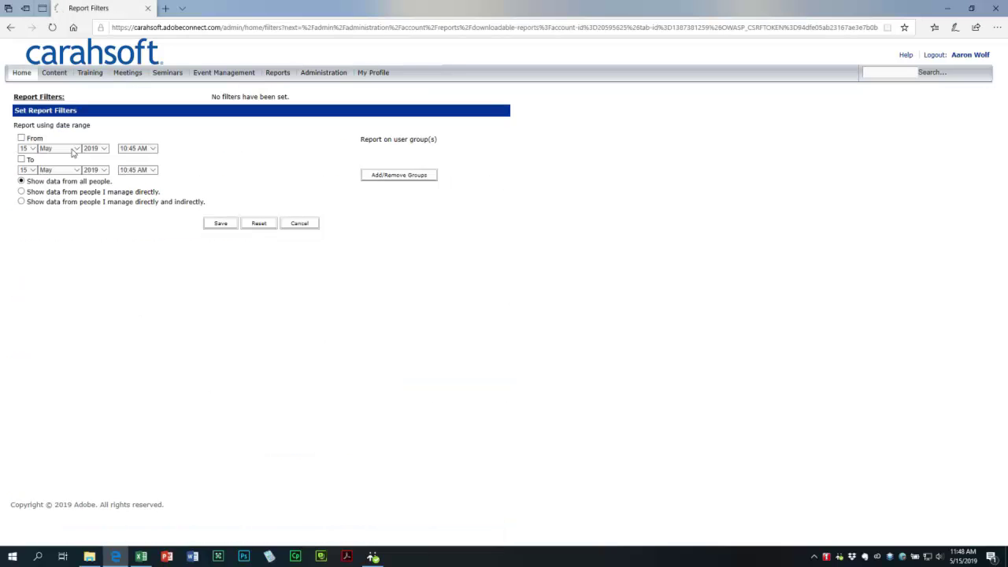
left_click(397, 177)
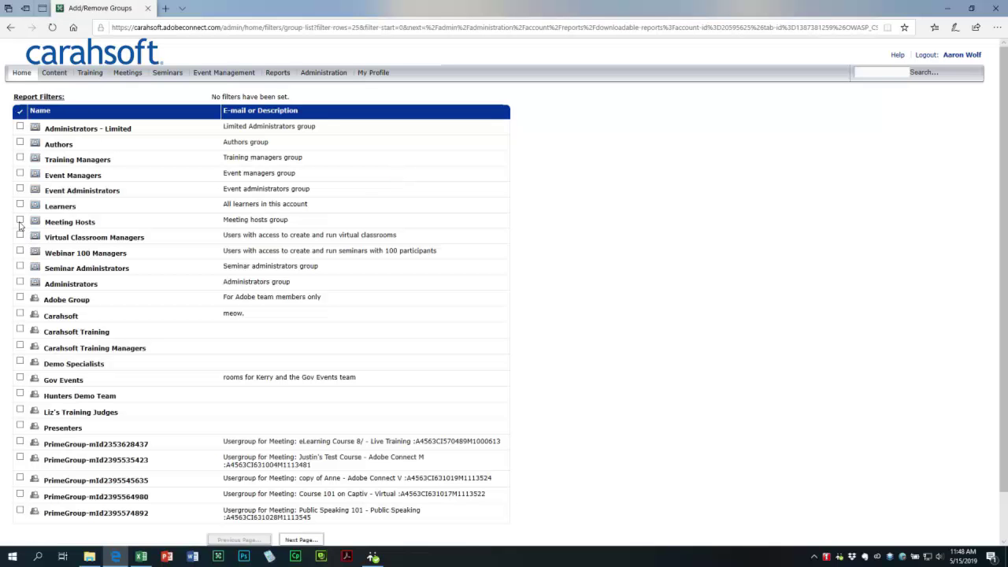
left_click(20, 221)
scroll(162, 351, "down", 1)
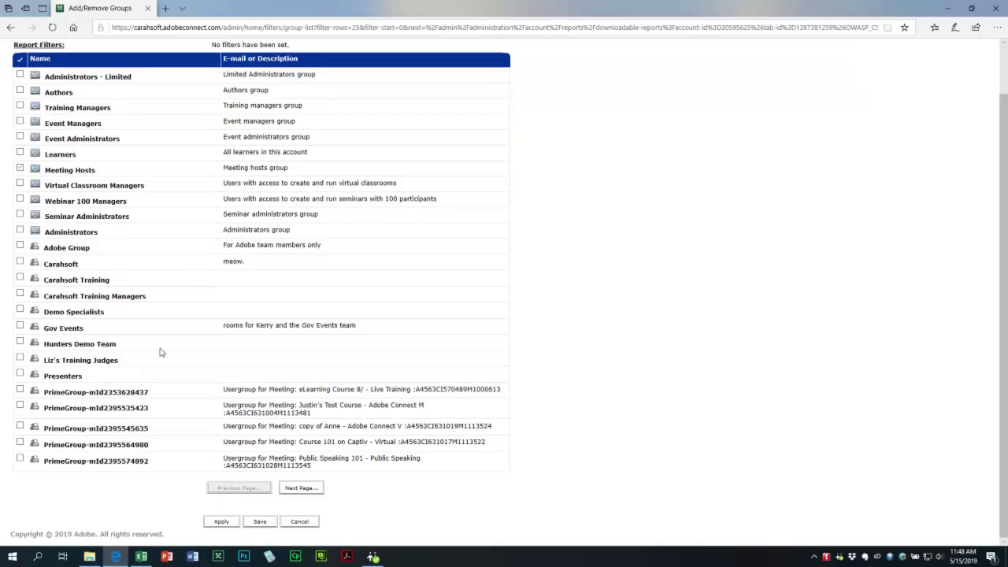
left_click(264, 522)
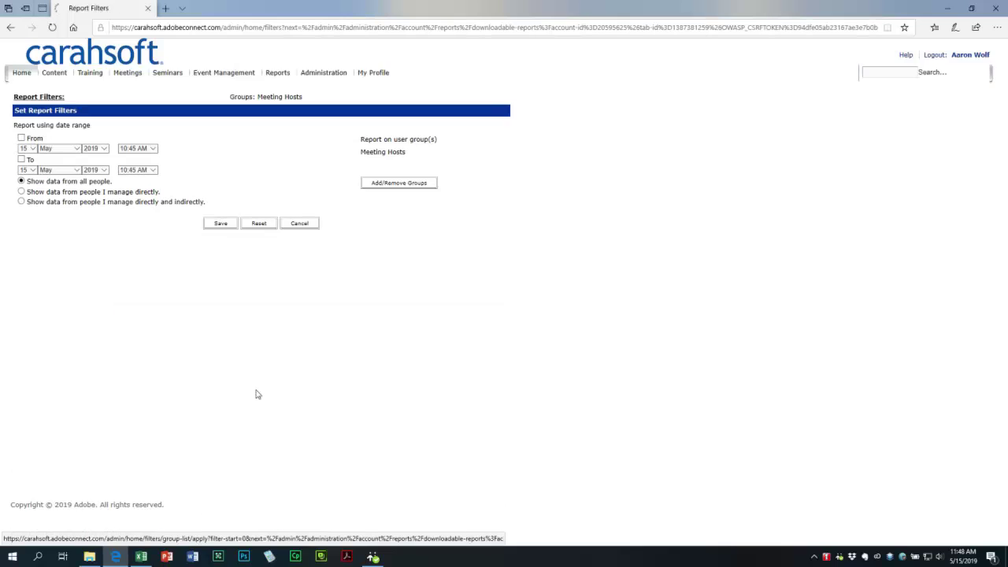
left_click(221, 225)
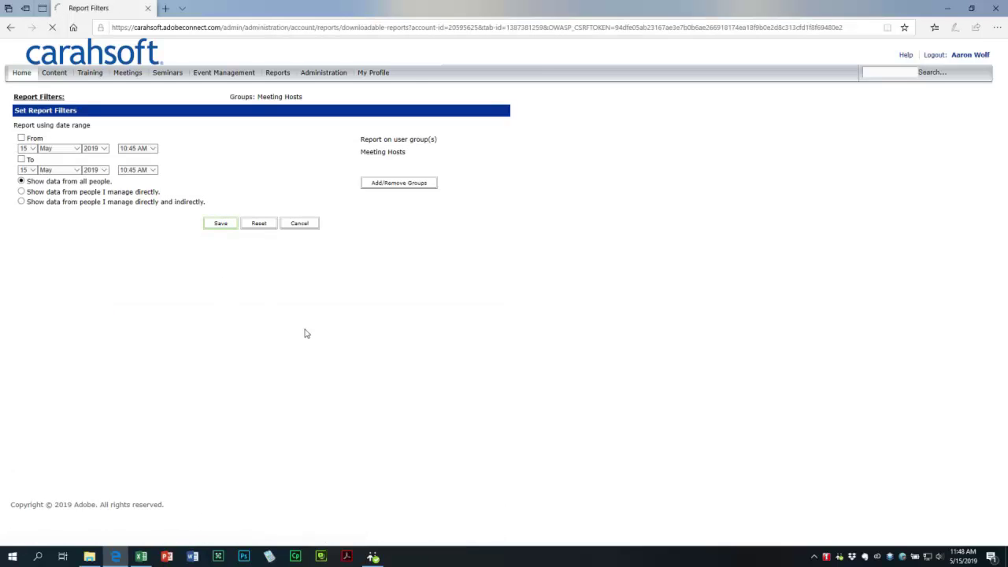
- Download the Users report data as data.csv and open it in Excel
scroll(254, 286, "down", 1)
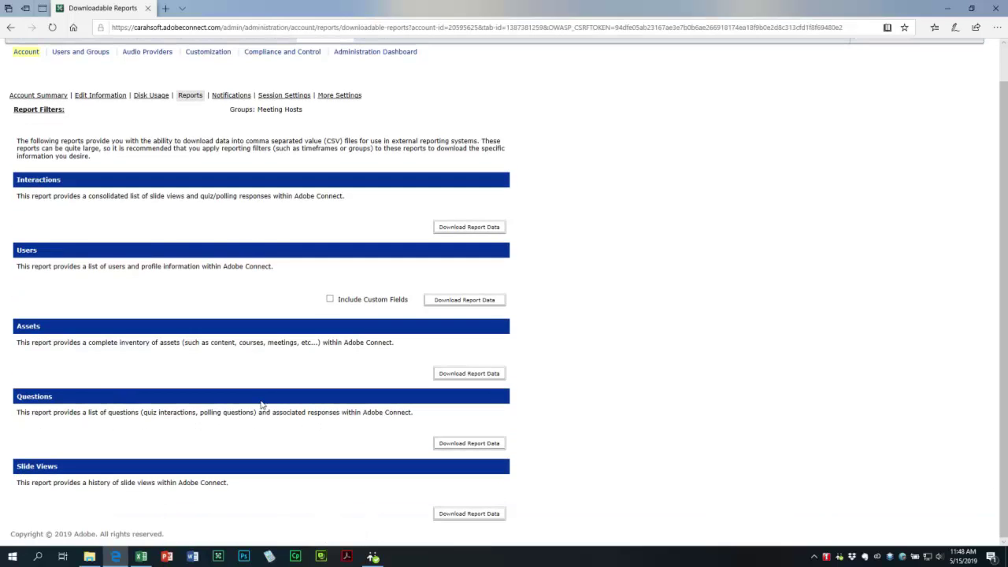
left_click(473, 306)
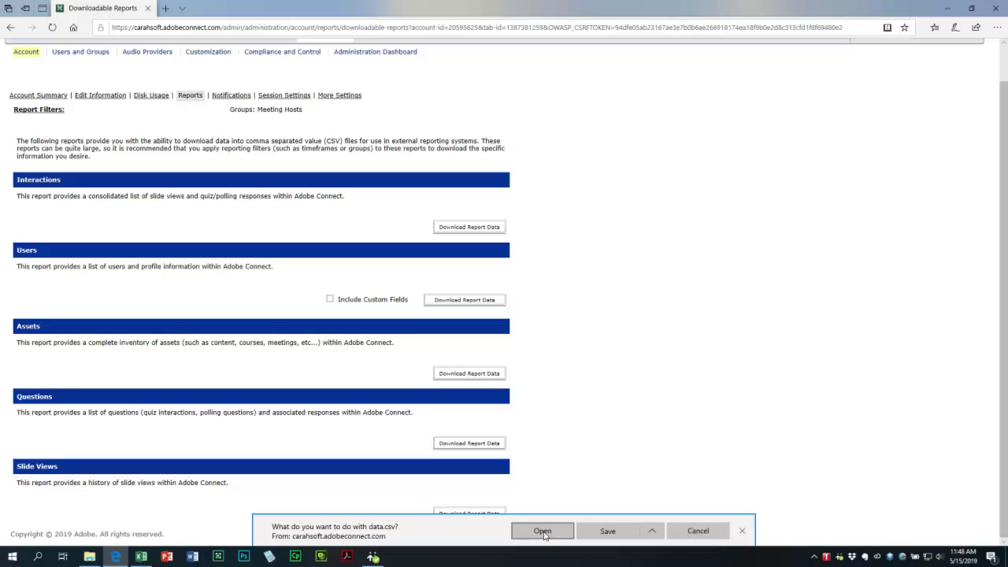
left_click(542, 531)
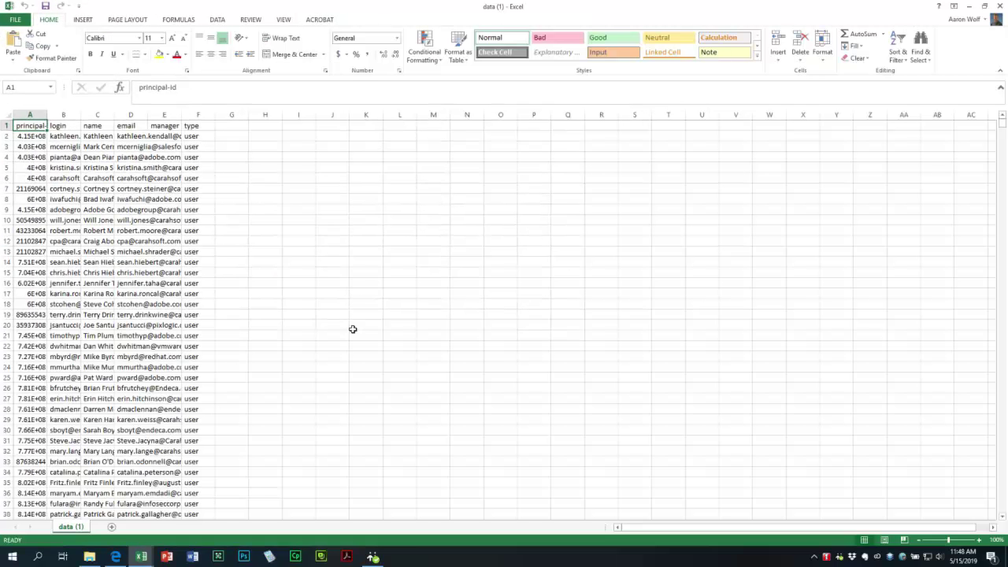
left_click(337, 221)
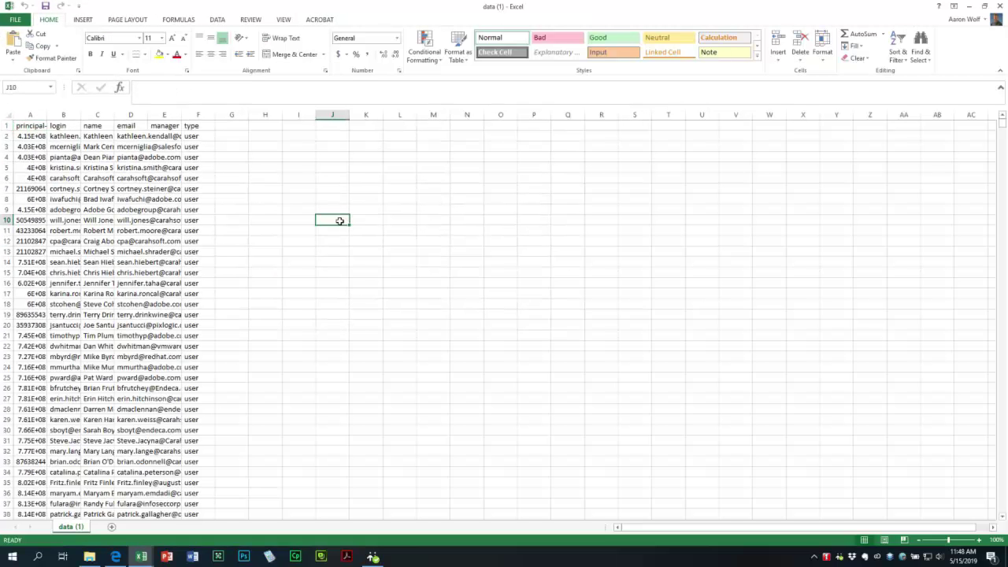
- AutoFit the width of columns A–F in the exported Meeting Hosts user list
left_click(131, 114)
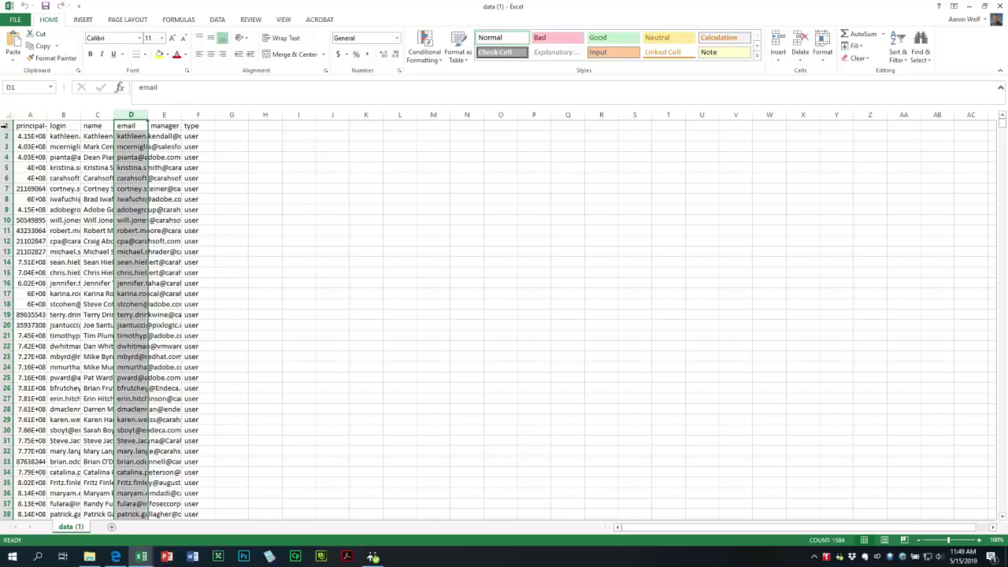
left_click(5, 125)
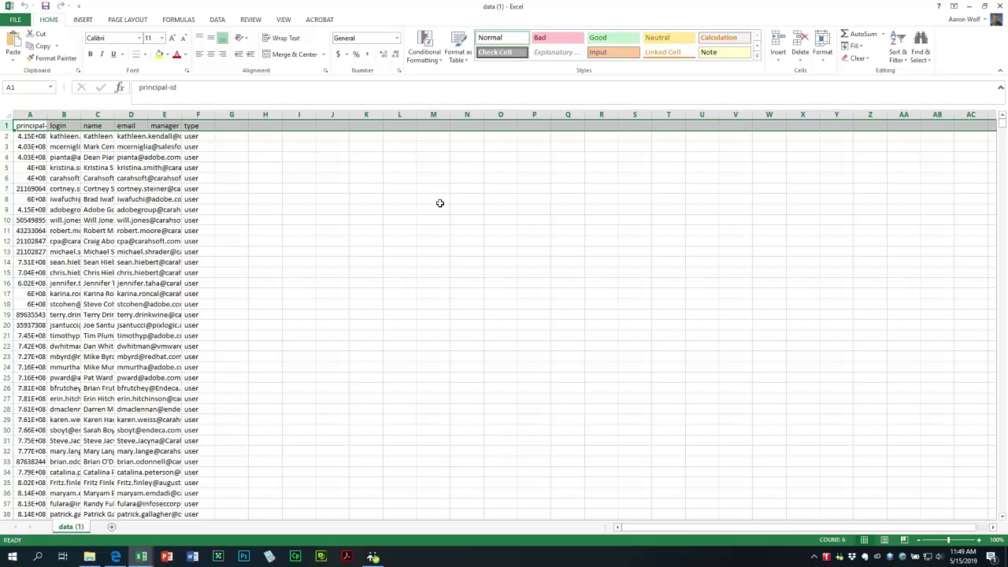
left_click(131, 115)
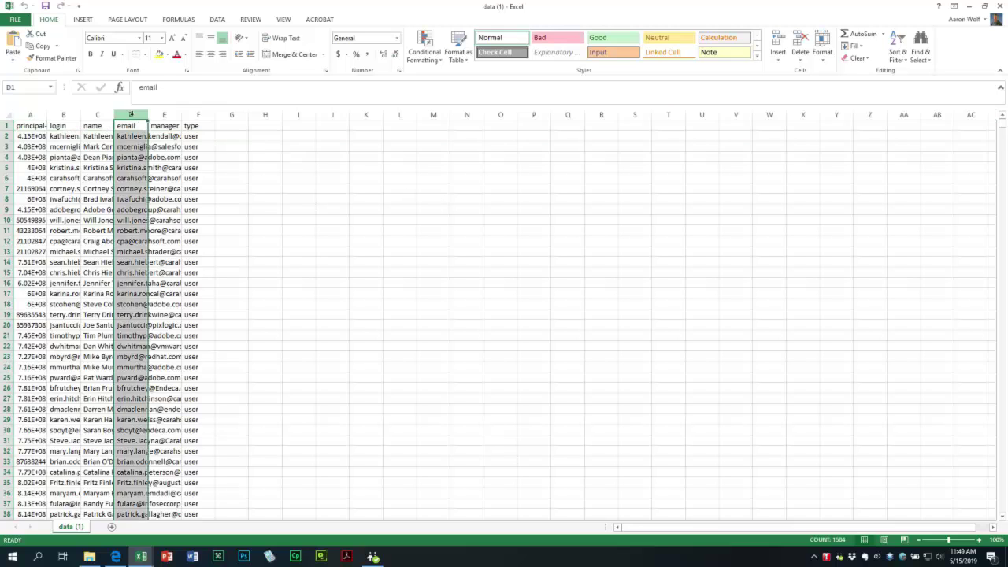
left_click_drag(30, 115, 198, 114)
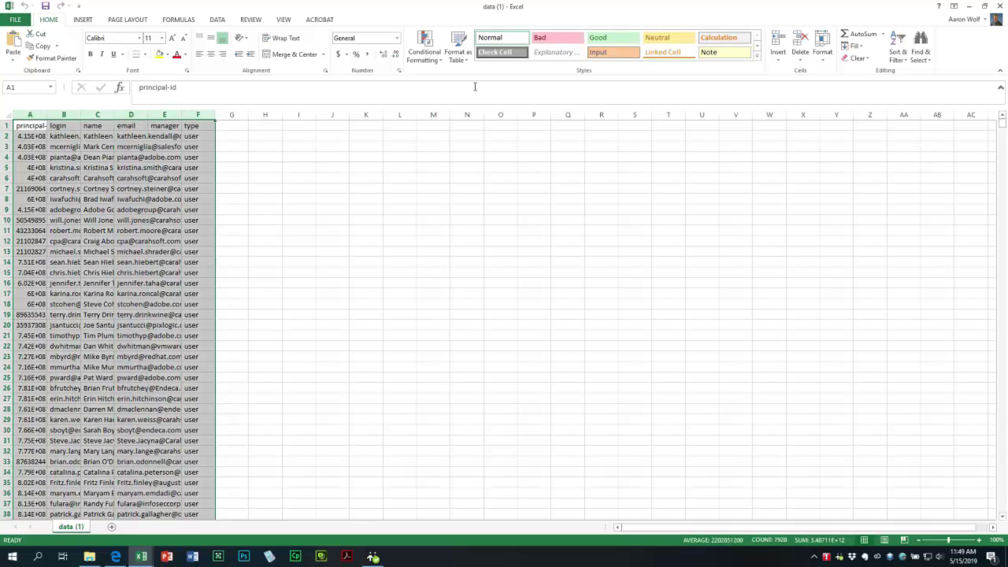
left_click(827, 62)
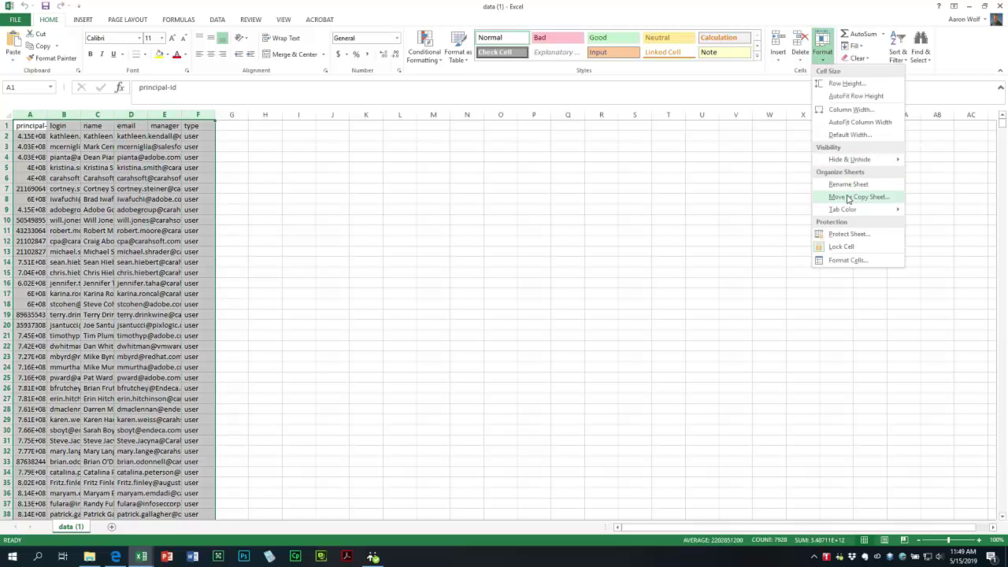
left_click(857, 123)
left_click(563, 244)
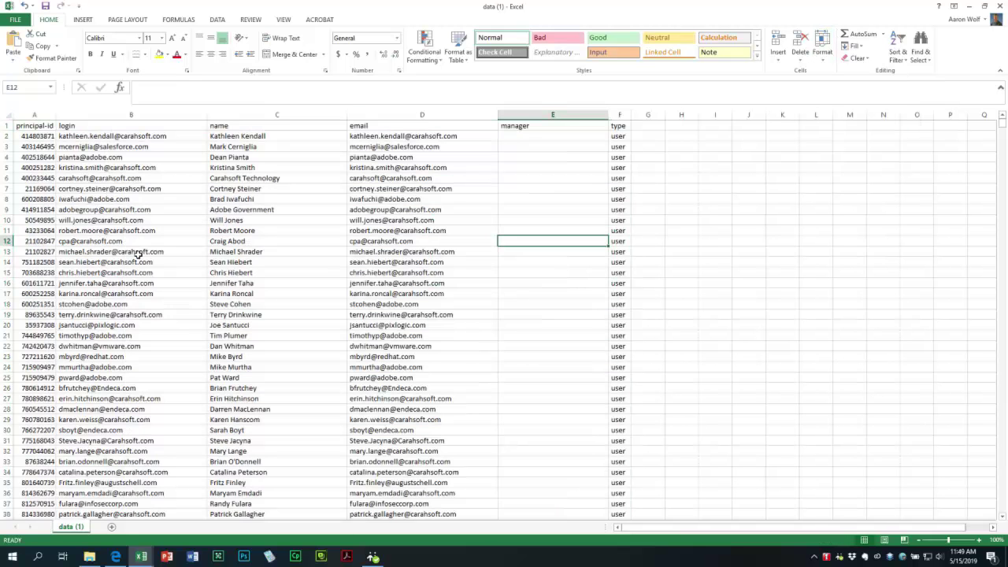
scroll(401, 167, "down", 20)
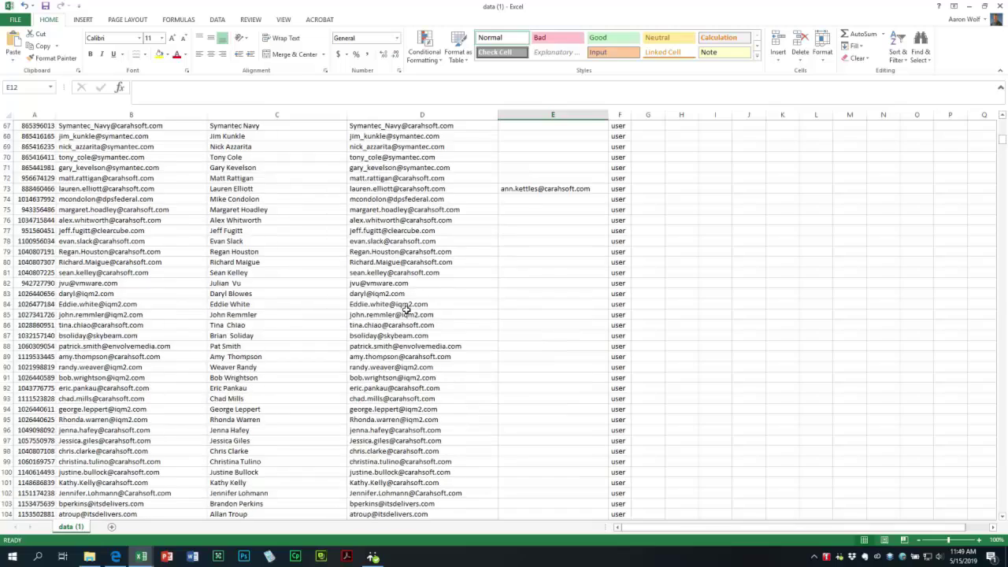
scroll(406, 309, "down", 7)
scroll(405, 309, "up", 20)
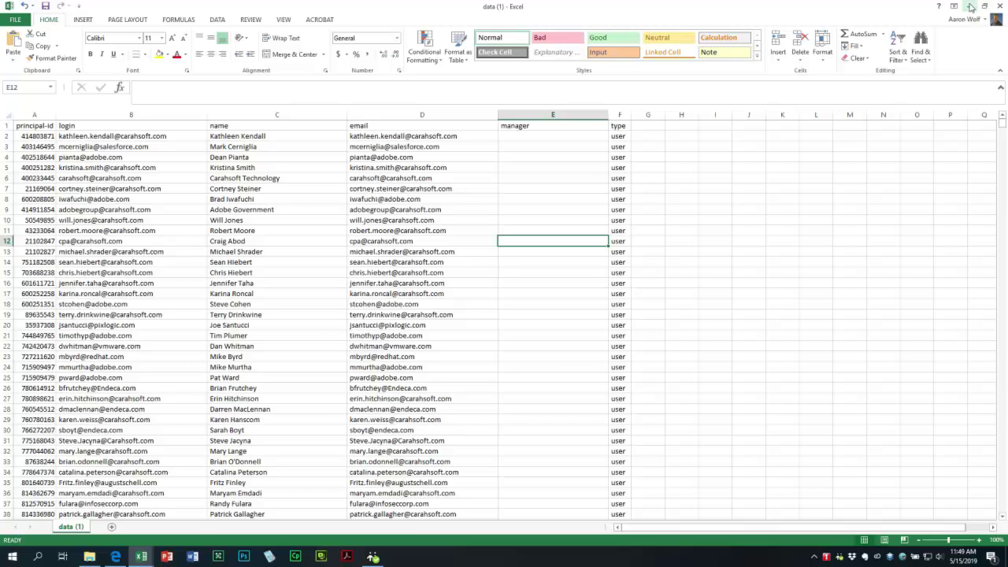
- Leave Excel and return to the Adobe Connect Reports section
left_click(971, 7)
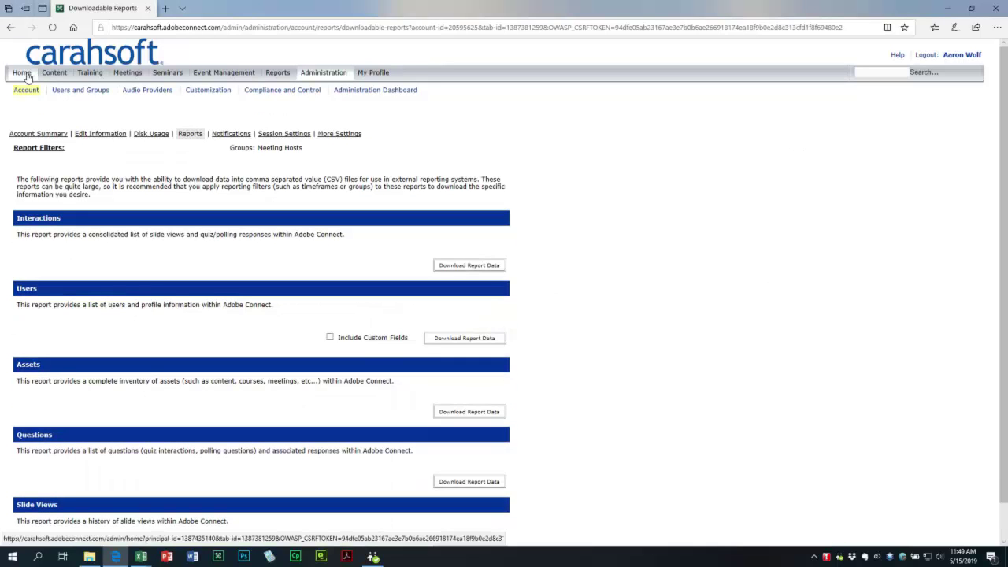
left_click(22, 72)
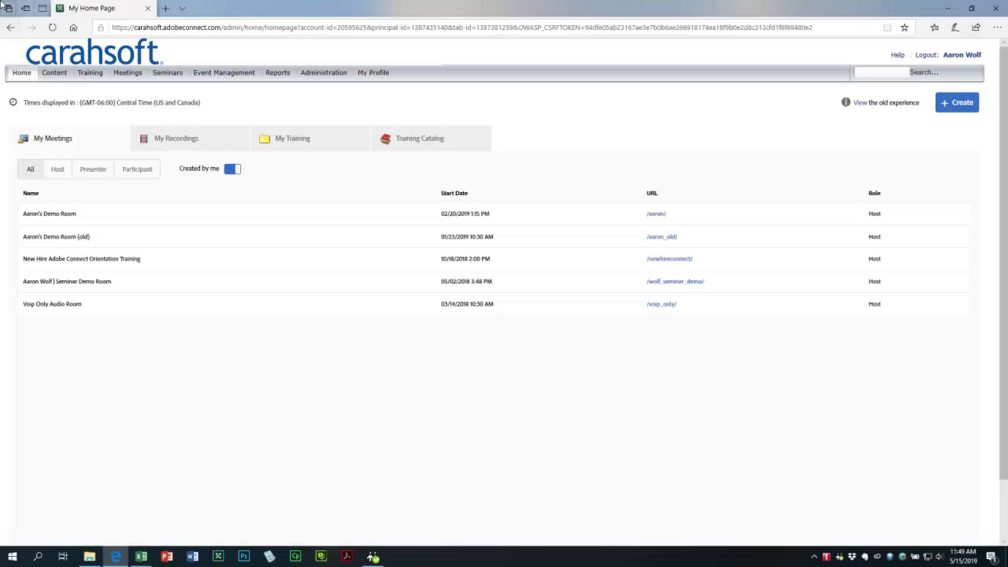
left_click(285, 76)
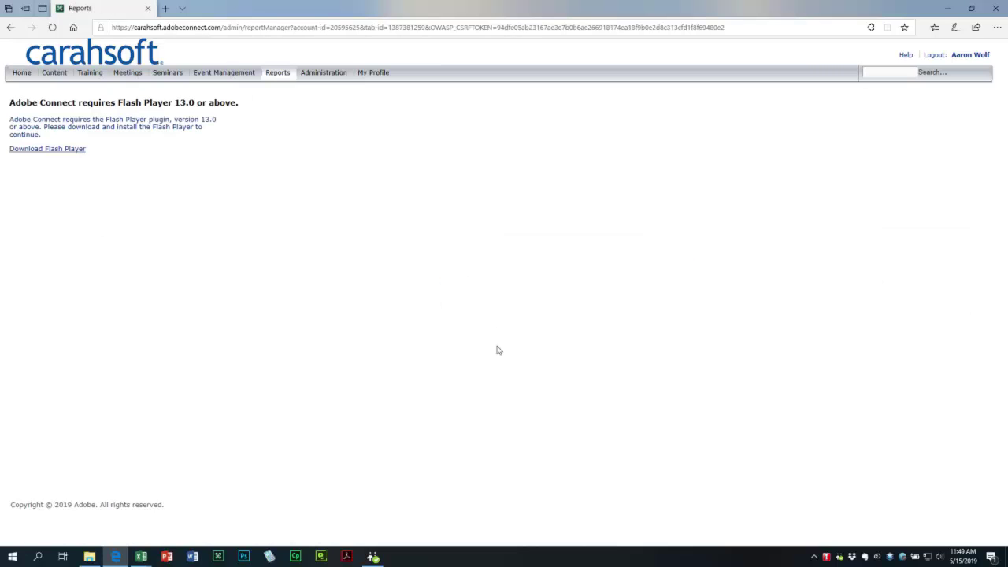
- Allow Flash once for the site and start a System Usage report
left_click(870, 27)
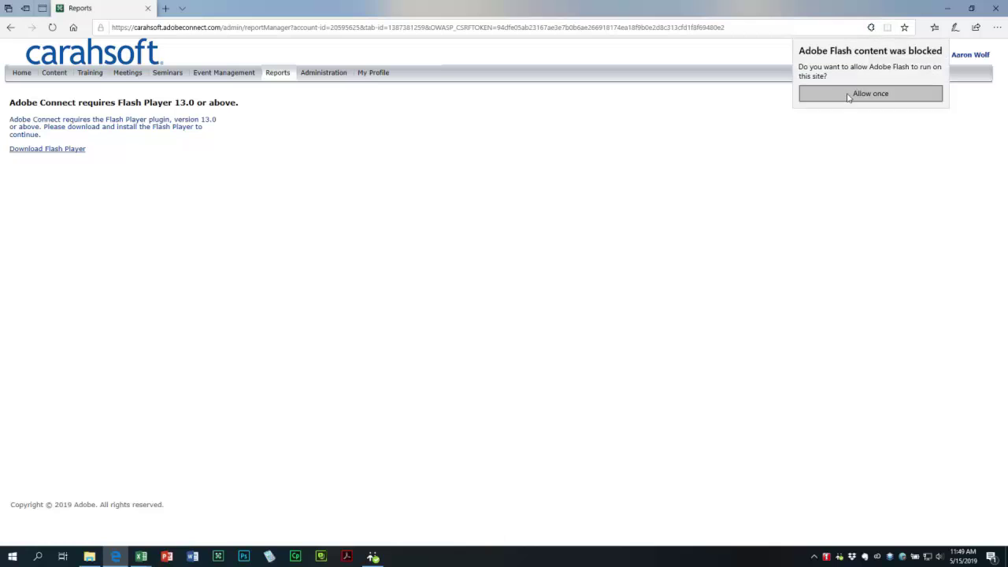
left_click(840, 96)
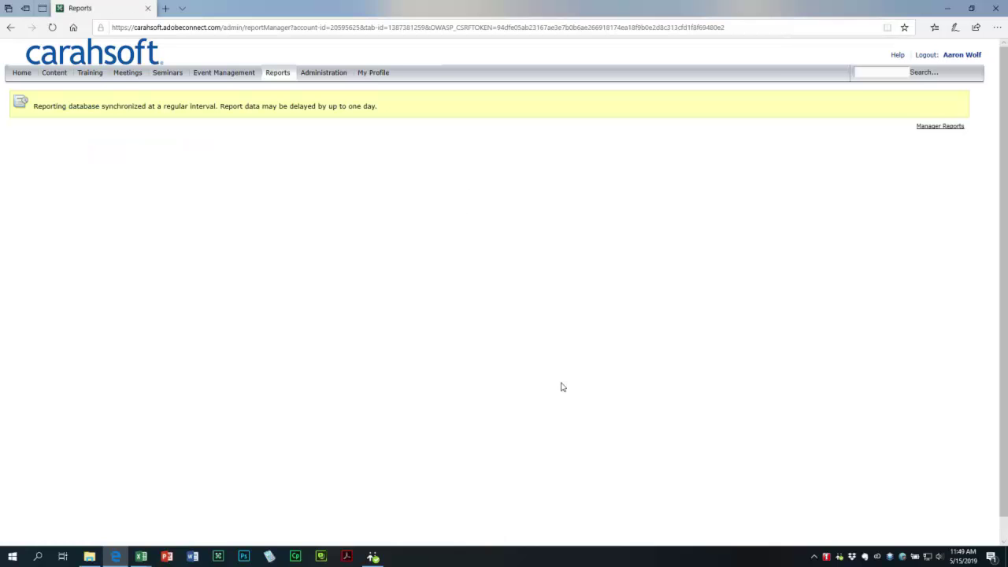
left_click(614, 436)
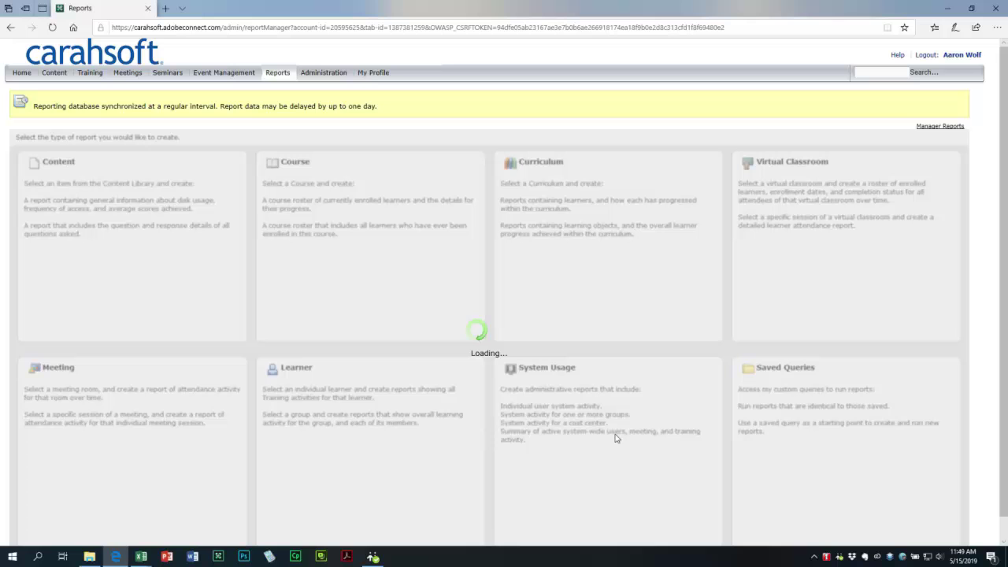
scroll(614, 433, "down", 1)
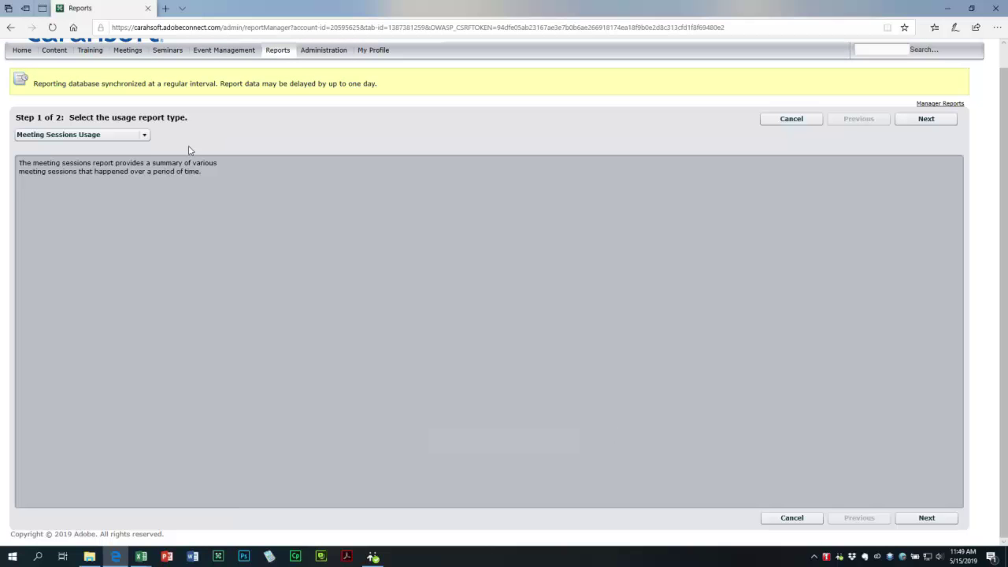
- Choose a Group Usage report for the Meeting Hosts group, including the E-mail field
left_click(87, 134)
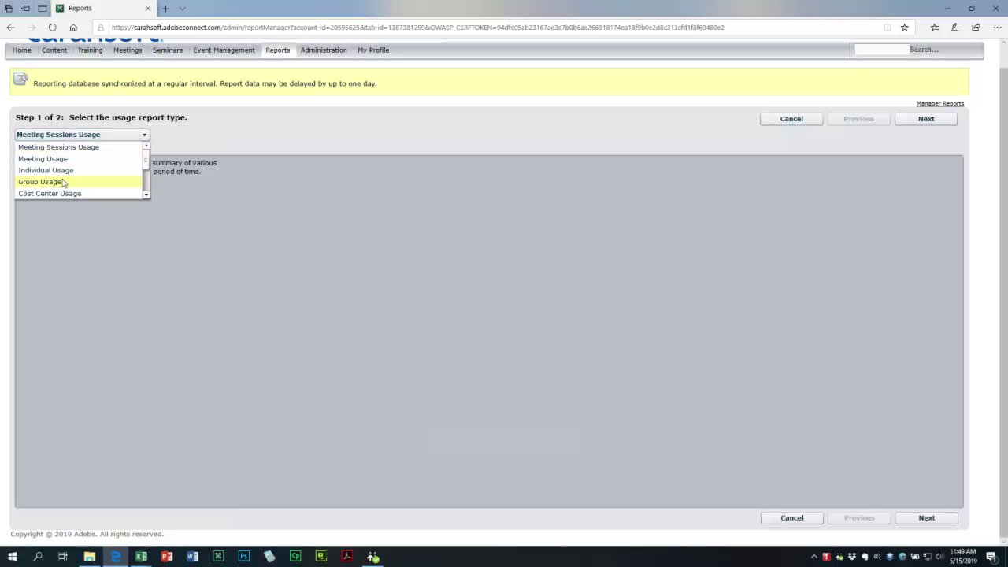
left_click(63, 182)
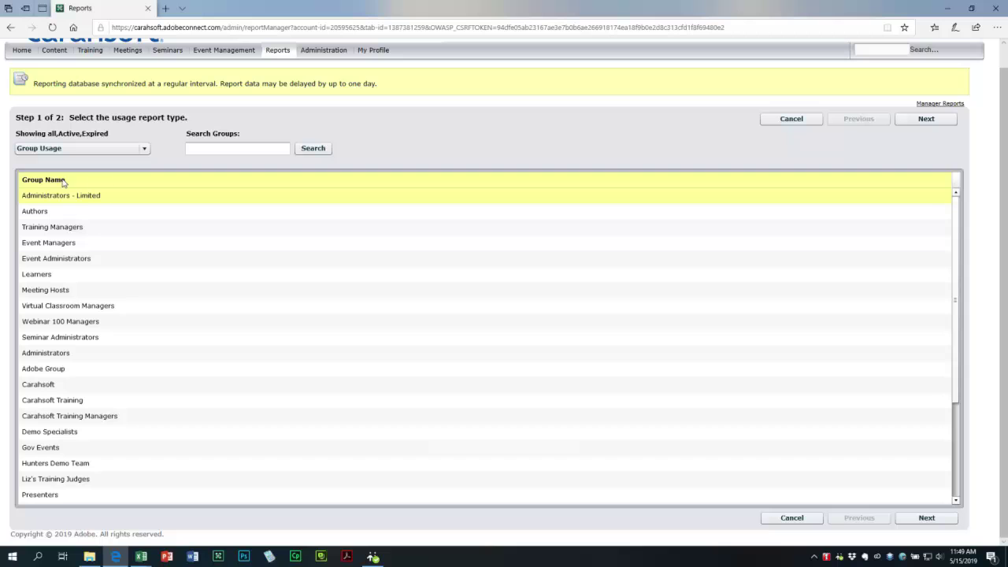
left_click(47, 290)
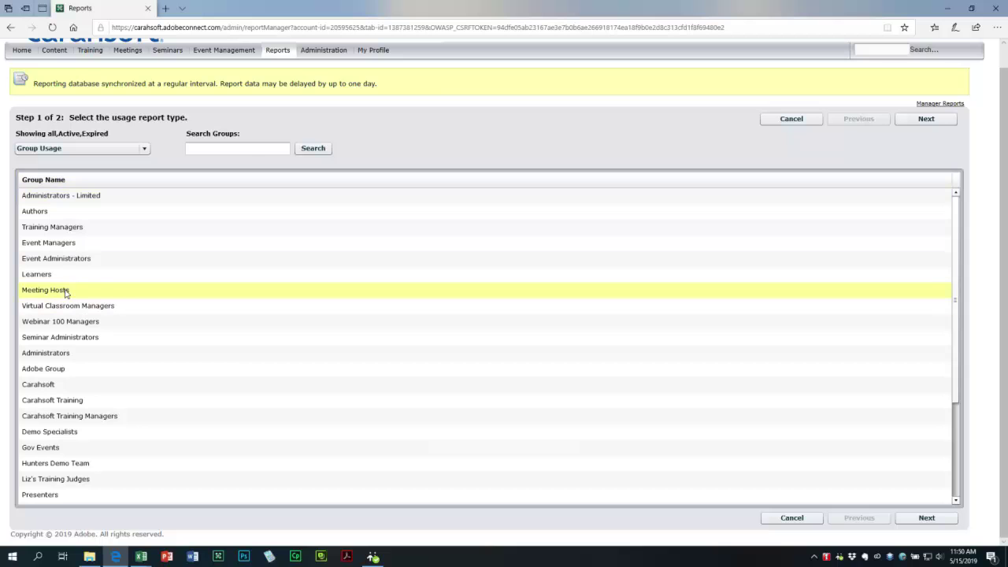
left_click(923, 122)
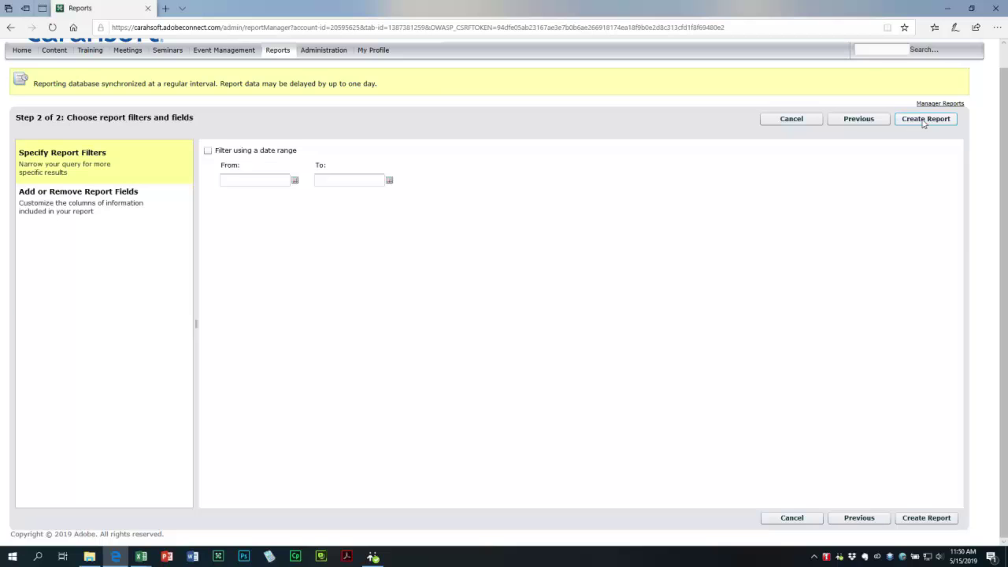
left_click(83, 202)
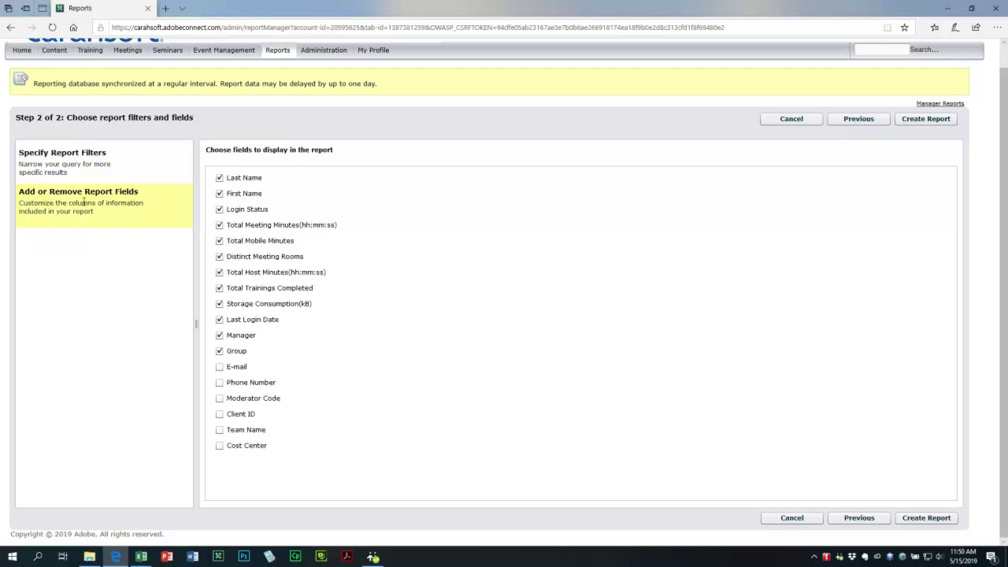
left_click(220, 368)
- Set the report start date to 01/01/2019 and create the report
left_click(120, 152)
left_click(275, 180)
left_click(297, 181)
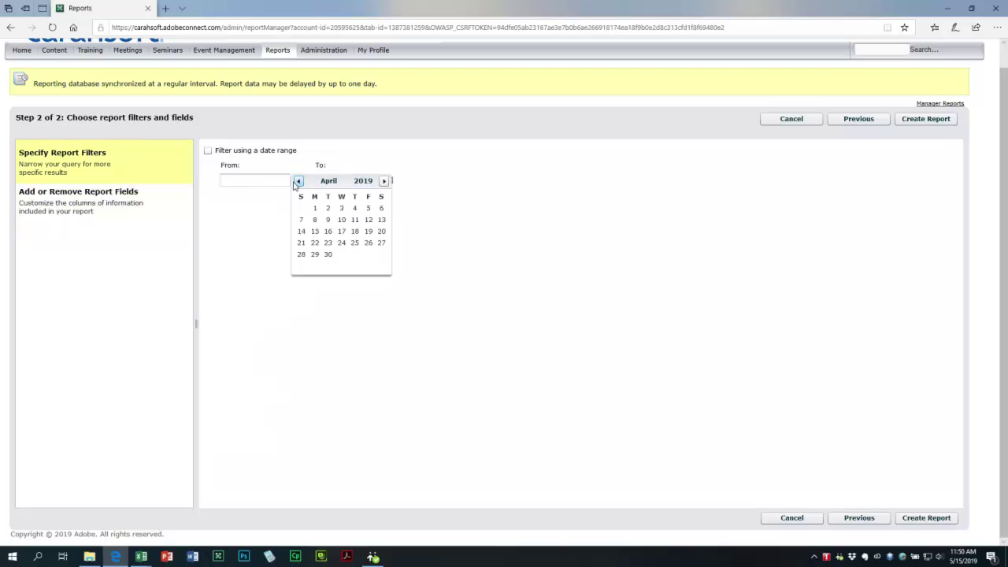
left_click(297, 181)
left_click(298, 181)
left_click(298, 181)
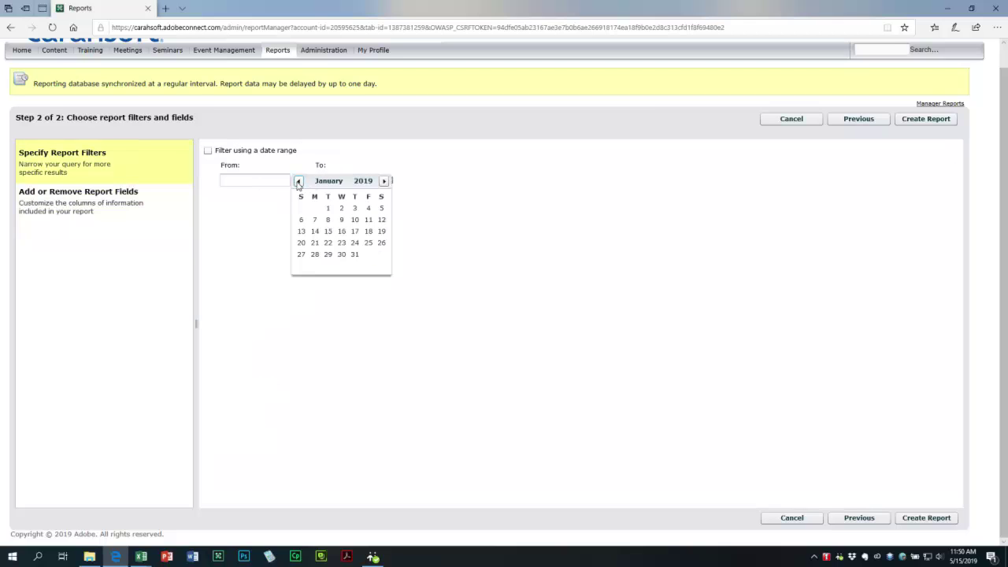
left_click(328, 208)
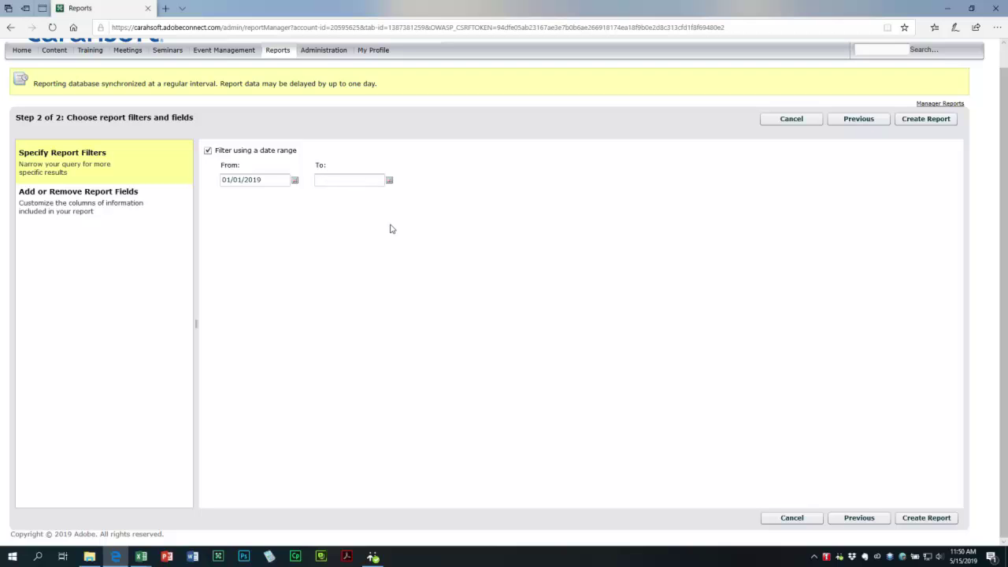
left_click(934, 119)
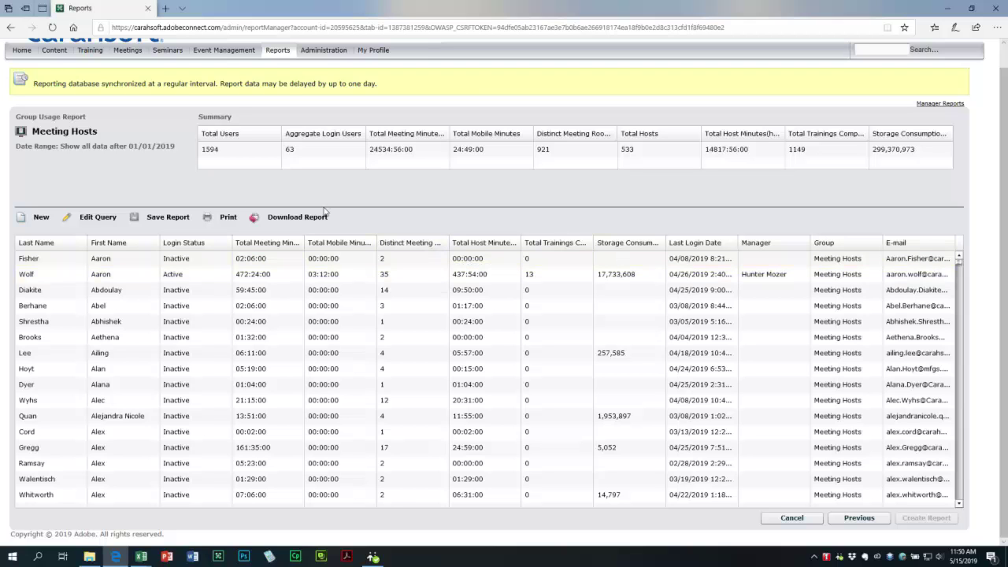
- Download the Group Usage report and open the resulting data.csv in Excel
left_click(255, 222)
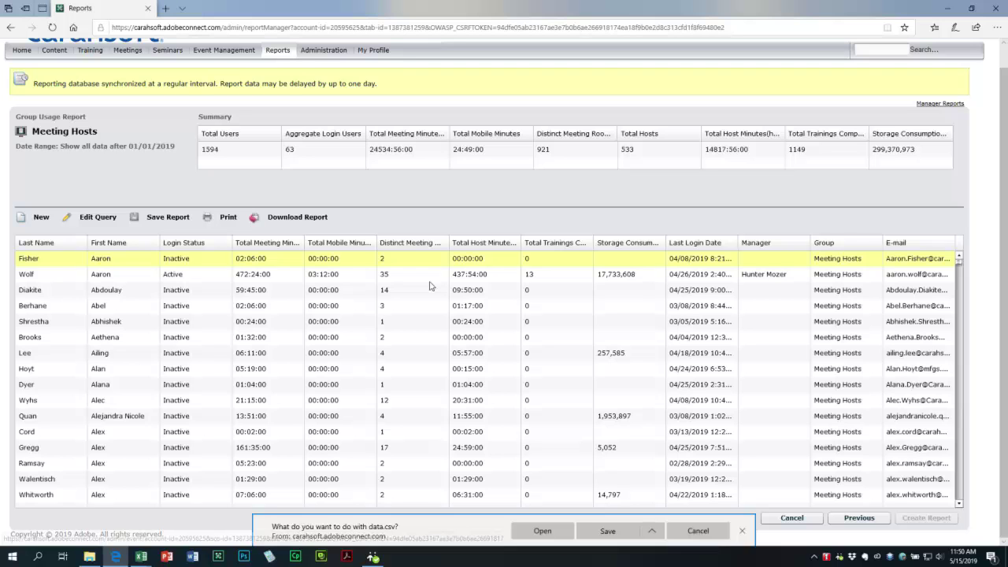
left_click(542, 530)
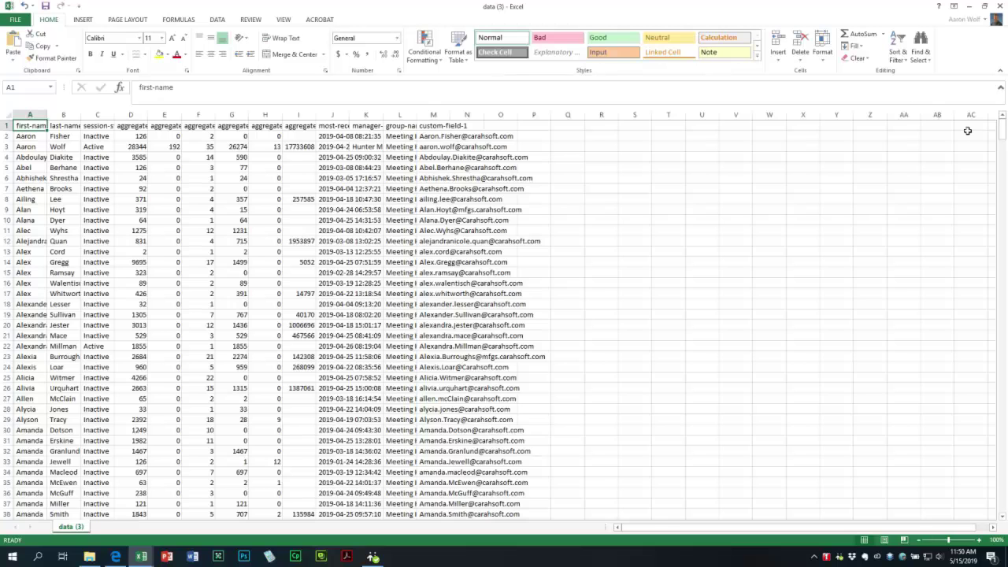
- Widen column D so the aggregate-meeting-minutes header shows in full
left_click(266, 230)
left_click_drag(30, 113, 394, 114)
left_click(97, 126)
left_click_drag(30, 125, 461, 124)
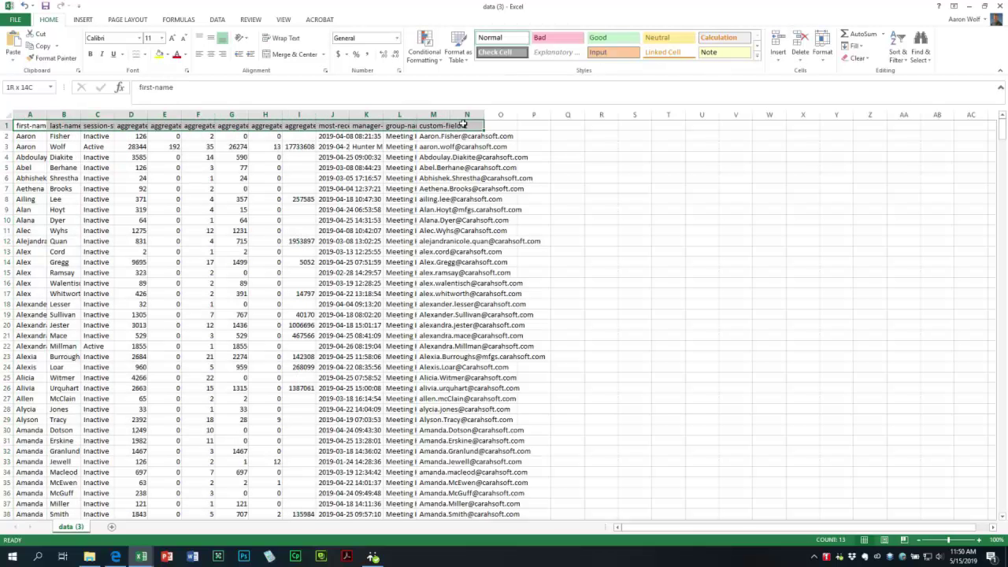
left_click(130, 126)
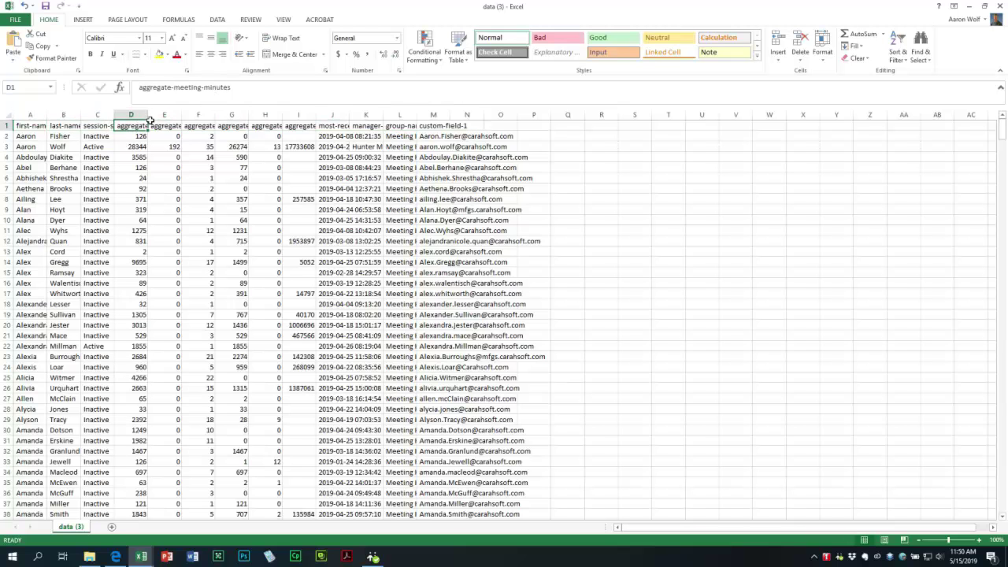
left_click_drag(147, 115, 188, 115)
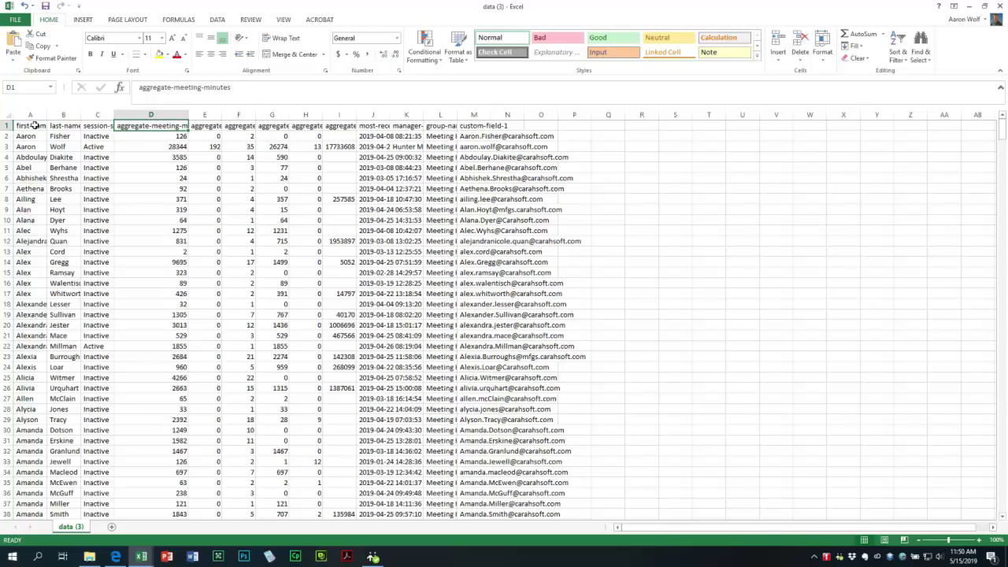
- AutoFit every column of the whole sheet to its contents
left_click_drag(31, 125, 551, 142)
left_click(7, 117)
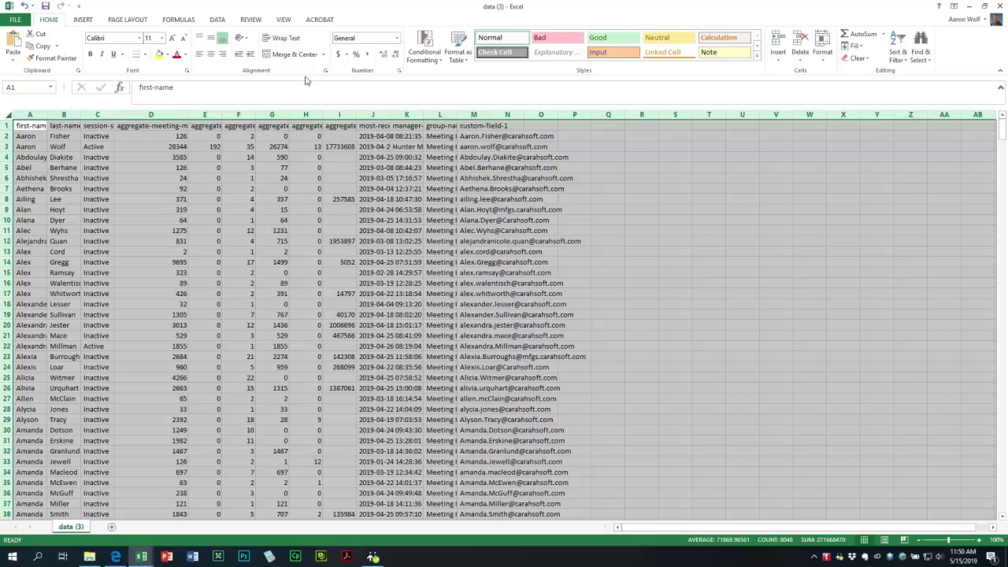
left_click(819, 54)
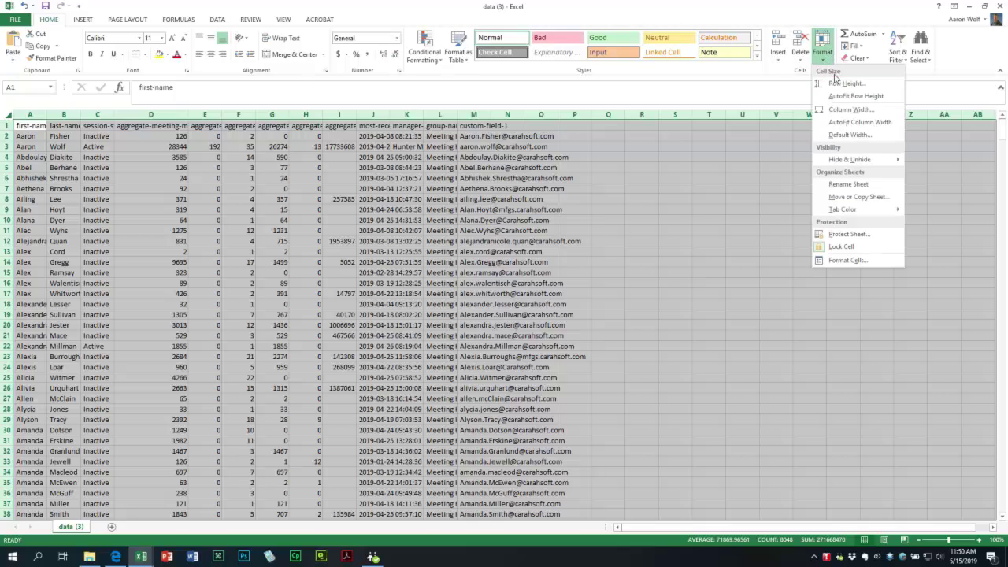
left_click(858, 124)
left_click(438, 206)
left_click(231, 126)
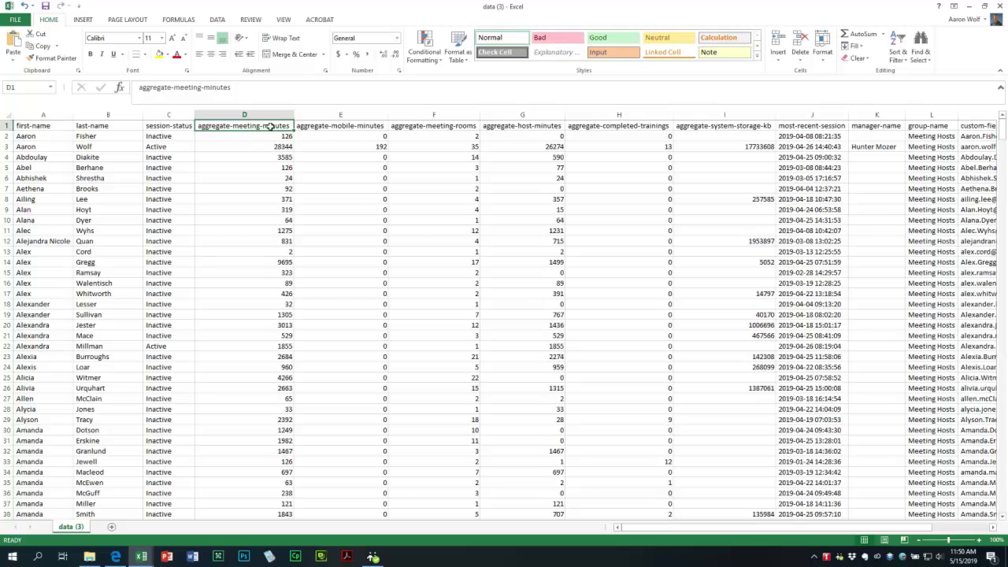
left_click(7, 116)
- Sort the report by aggregate-meeting-minutes, Largest to Smallest, putting 43540 at the top
left_click(217, 20)
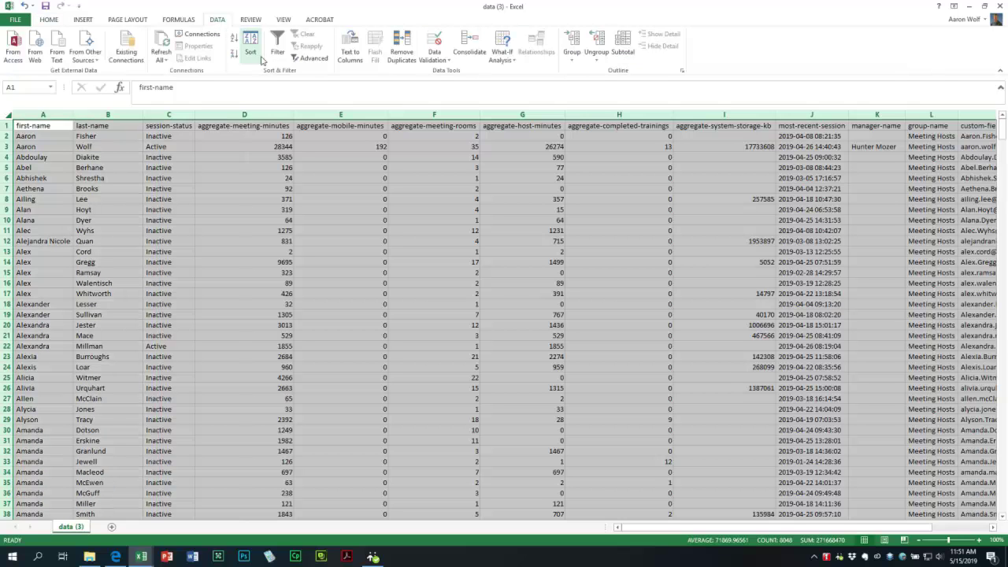
left_click(251, 50)
left_click(516, 285)
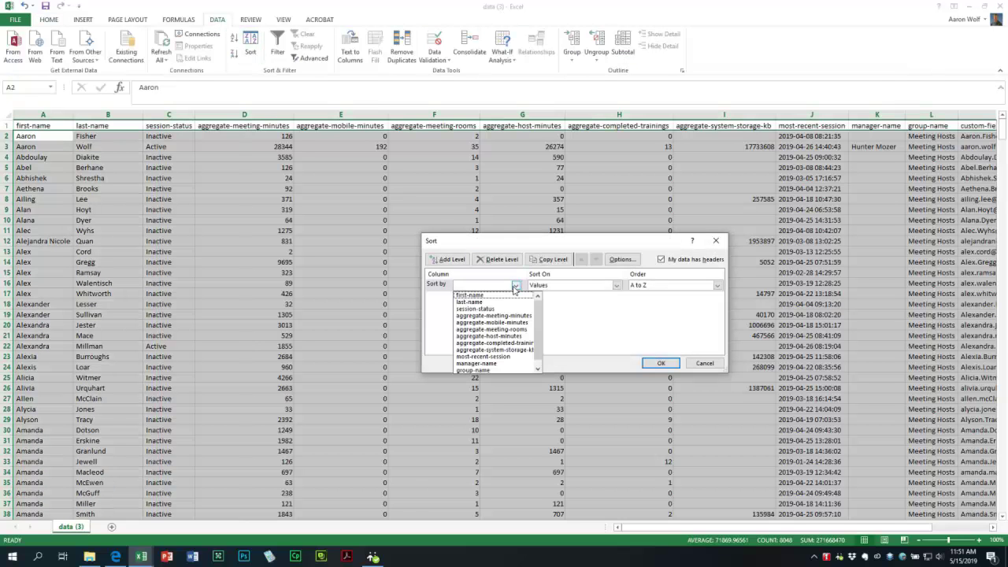
left_click(511, 316)
left_click(673, 285)
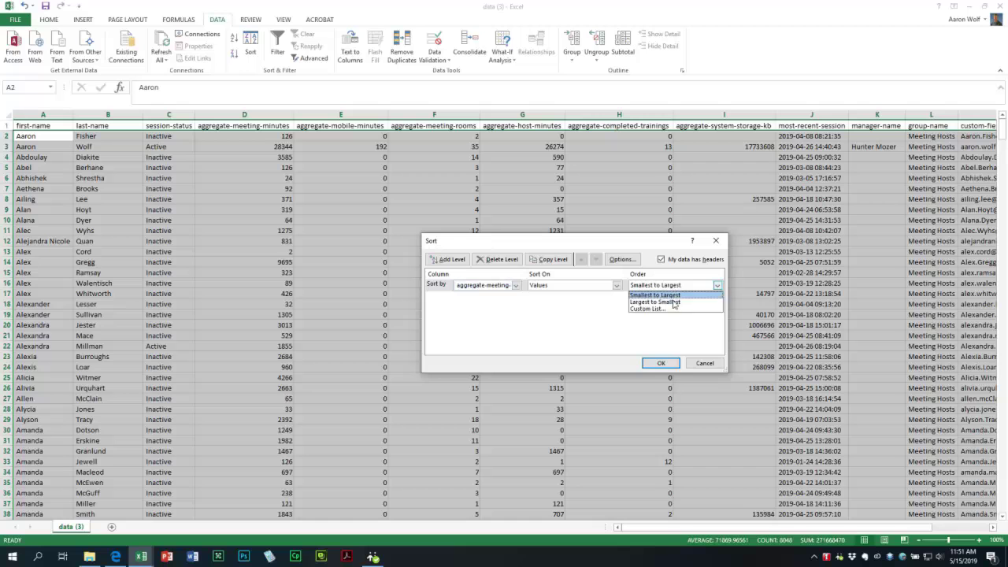
left_click(673, 300)
left_click(664, 363)
left_click(438, 303)
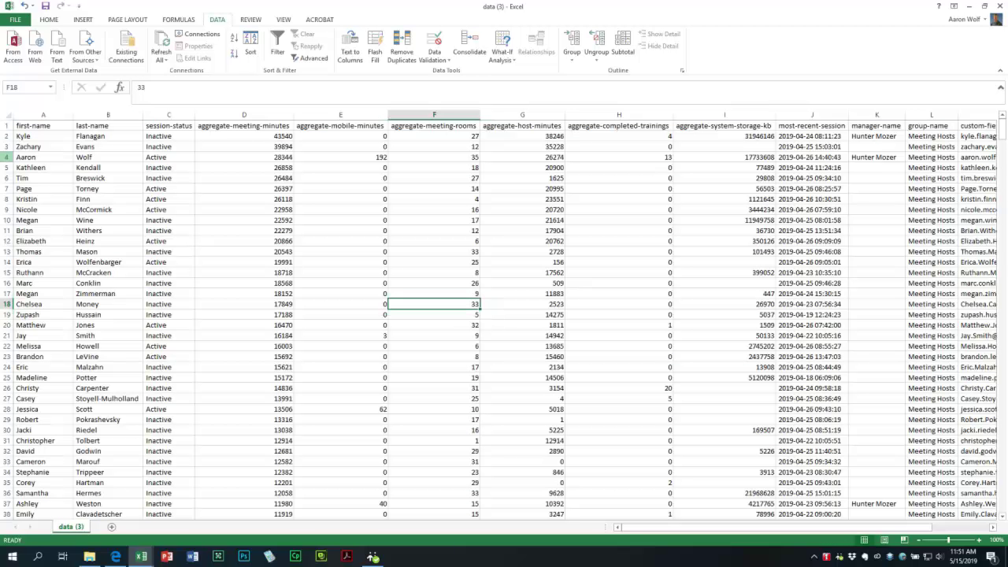
left_click(249, 137)
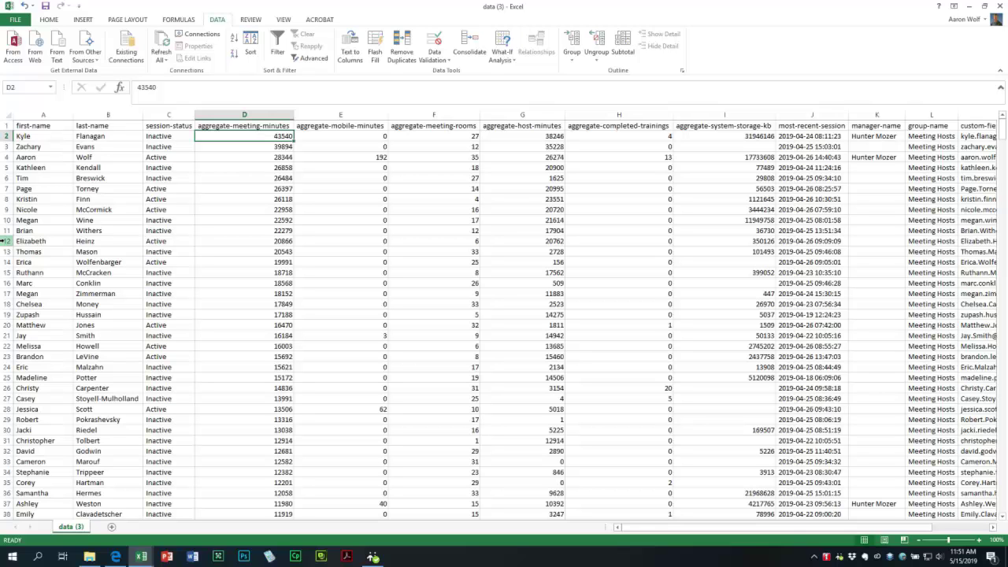
- Insert two blank rows at row 12, below the top 10 users by meeting minutes
left_click(6, 240)
key("ctrl+shift+plus")
key("ctrl+shift+plus")
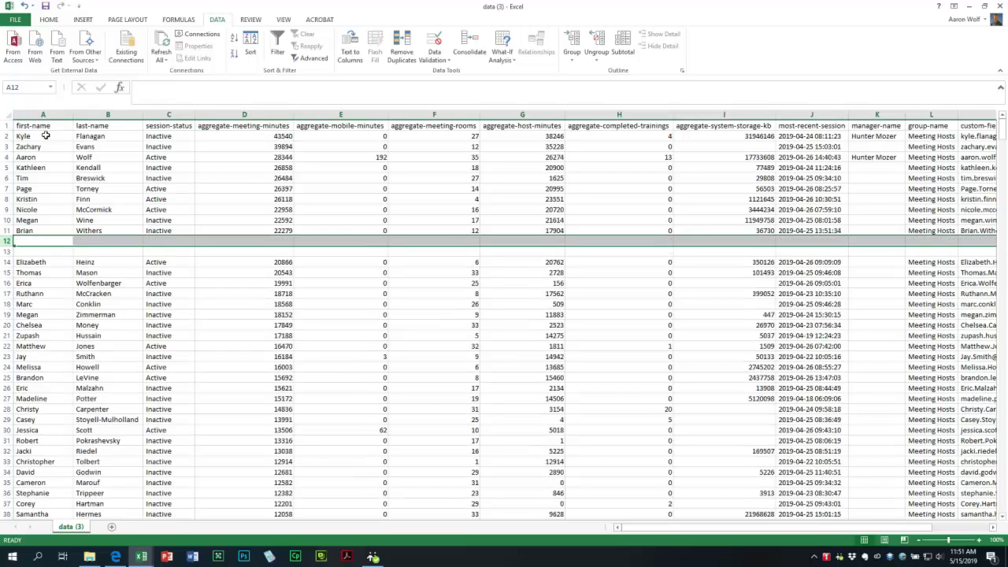
left_click_drag(45, 135, 48, 235)
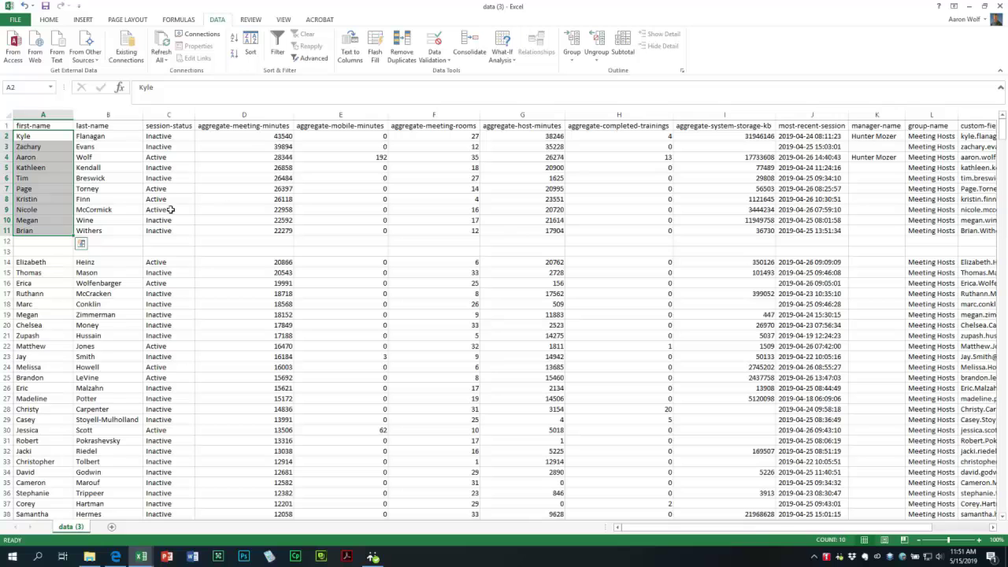
left_click(258, 115)
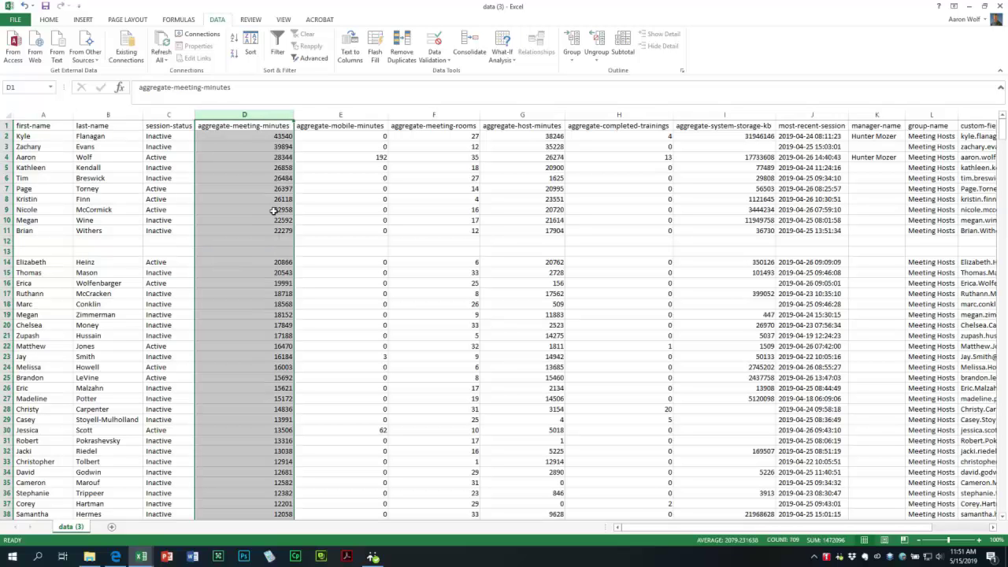